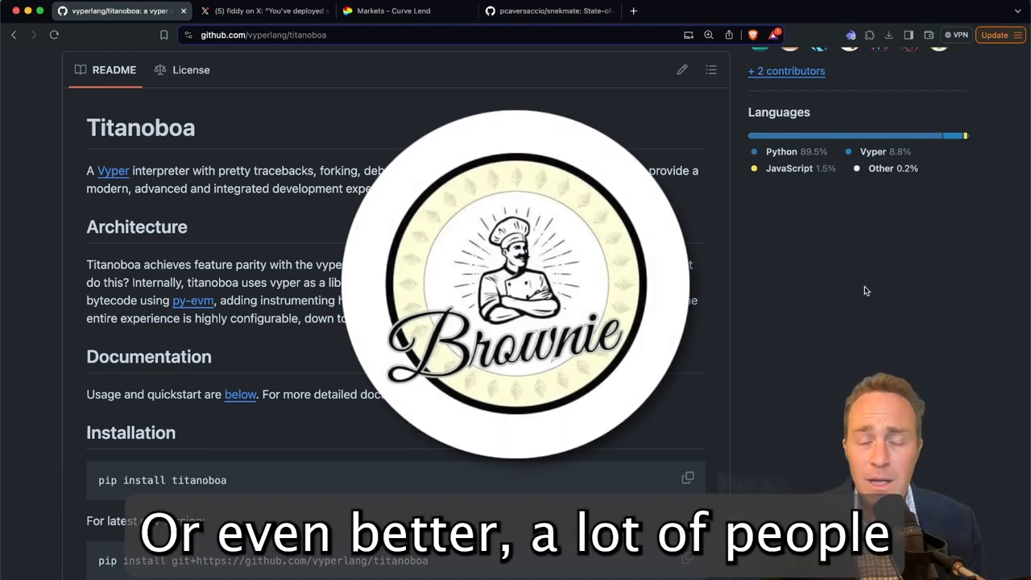
# Step: Switch from the GitHub titanoboa tab to the pinned X post tab
pyautogui.hotkey('ctrl', 'Tab')
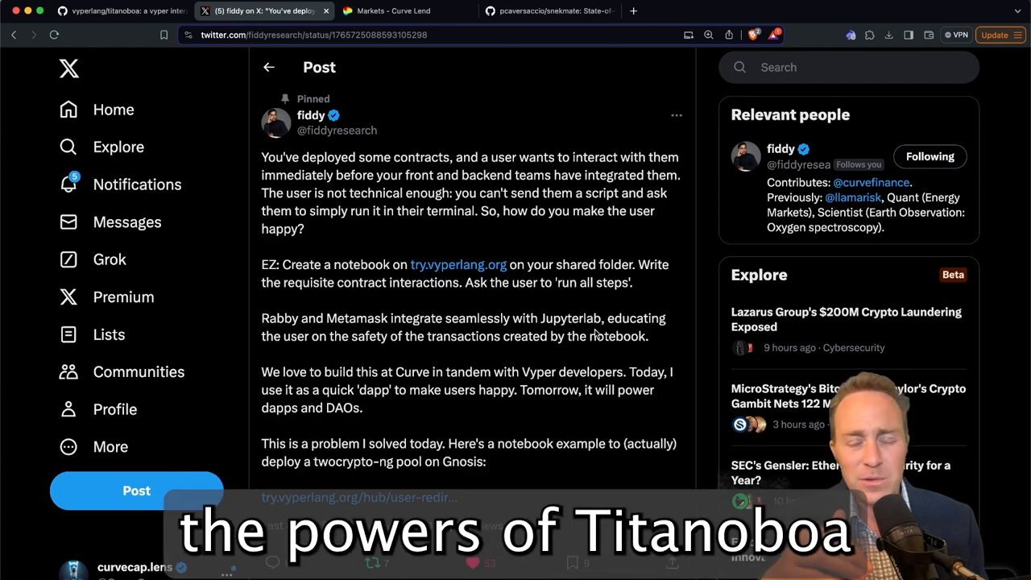
# Step: Switch from the X post to the Curve Lend markets tab
pyautogui.hotkey('ctrl', 'Tab')
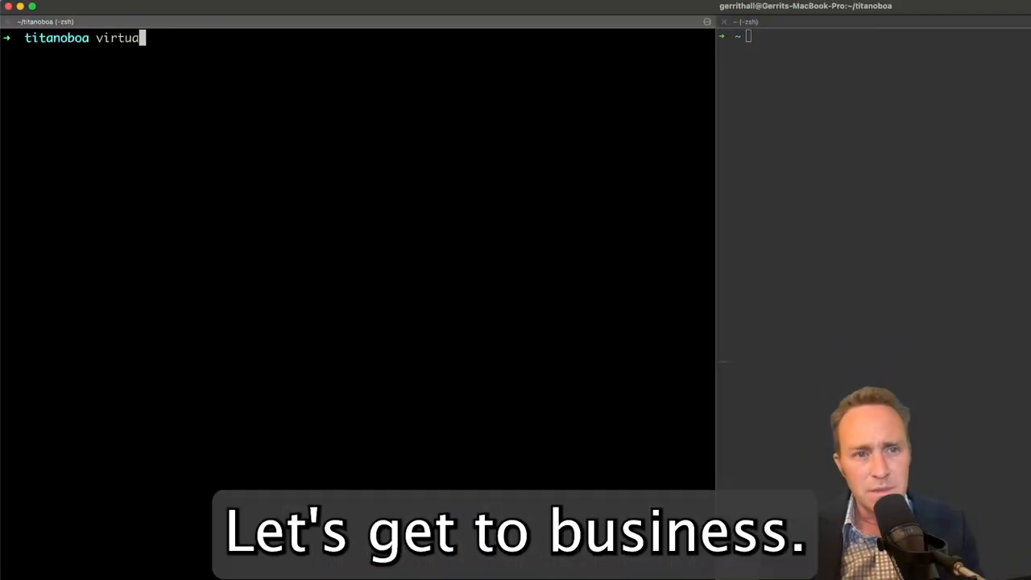
pyautogui.write('lenv boa-')
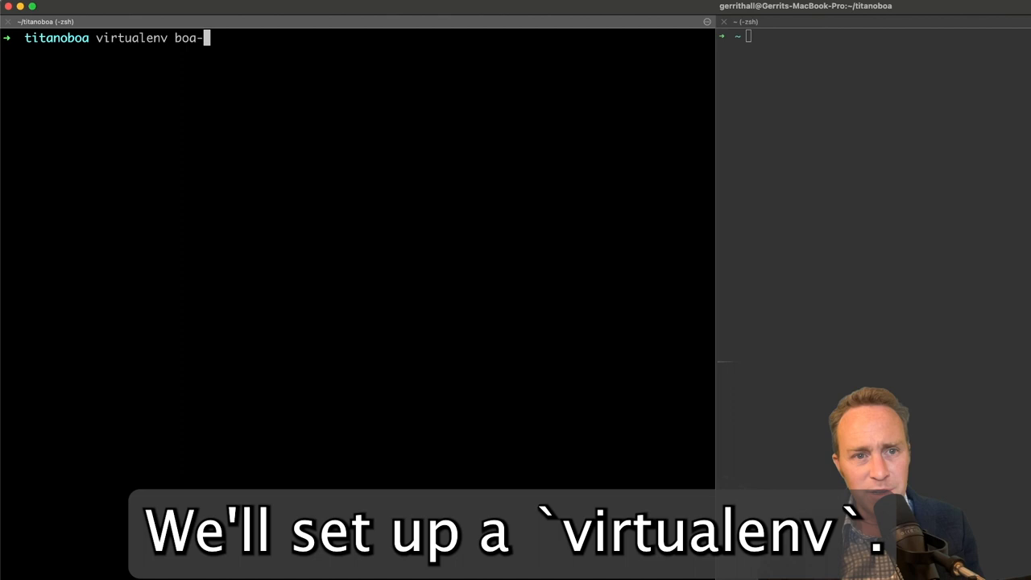
pyautogui.write('env')
# Step: Create and activate the boa-env virtualenv, install titanoboa, and start installing jupyter
pyautogui.press('Return')
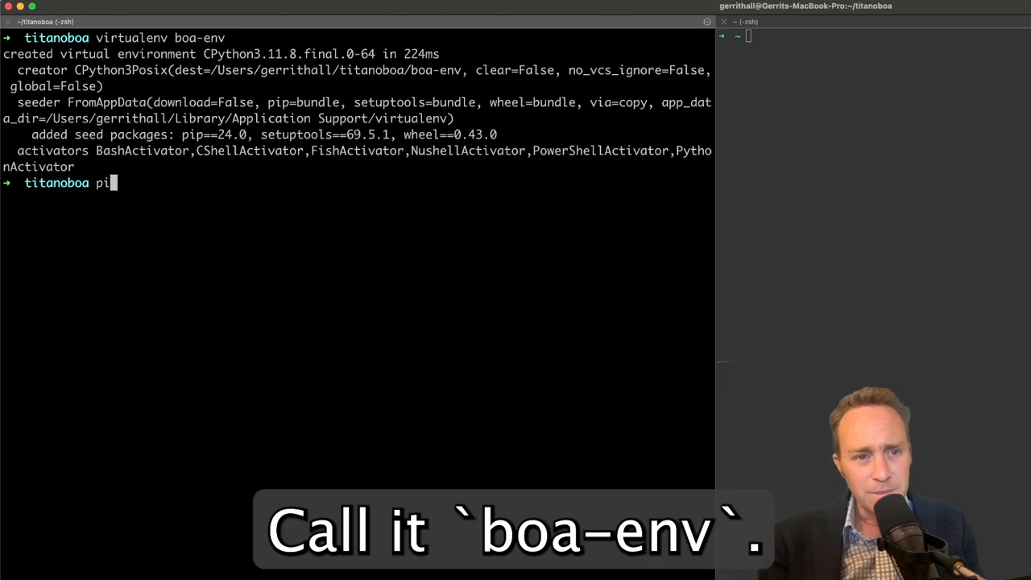
pyautogui.write('e boa-env/bin/activate')
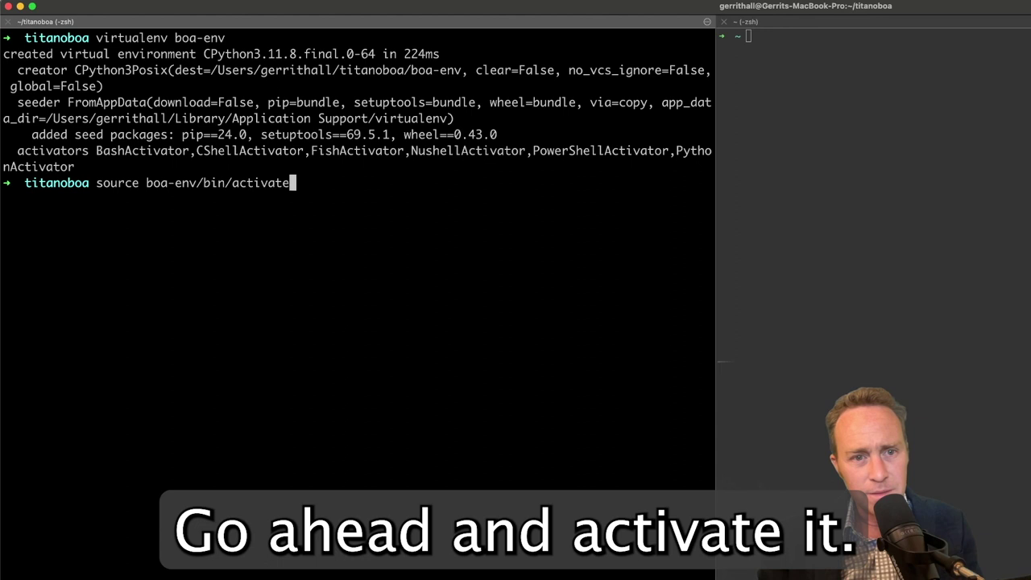
pyautogui.press('Return')
pyautogui.write('pip i')
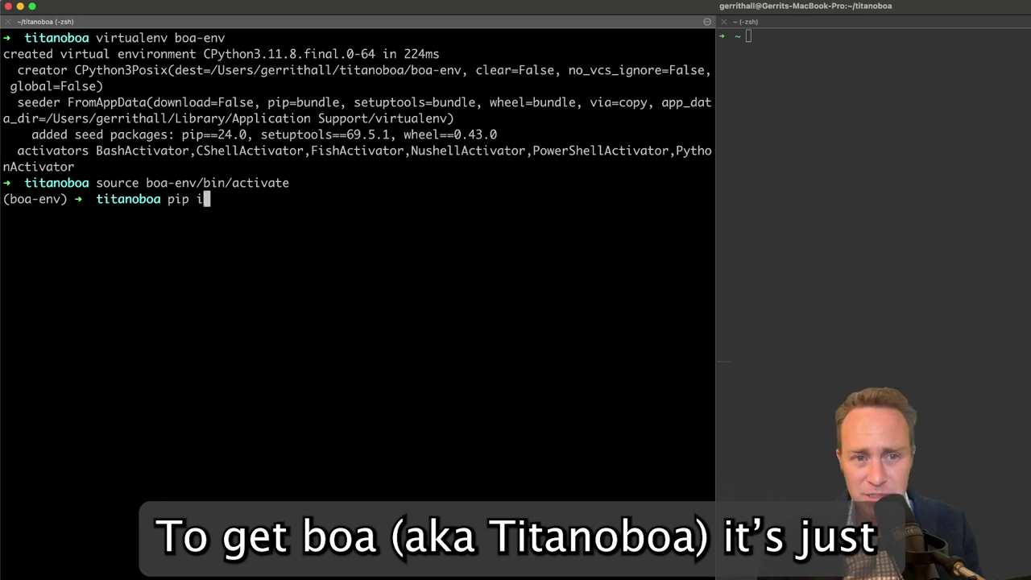
pyautogui.write('nstall tita')
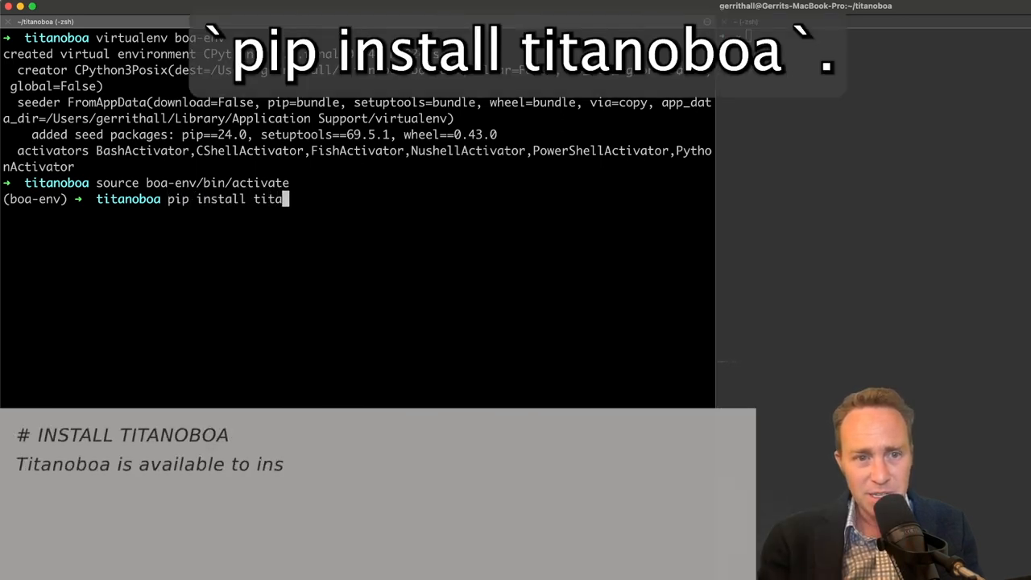
pyautogui.write('noboa')
pyautogui.press('Return')
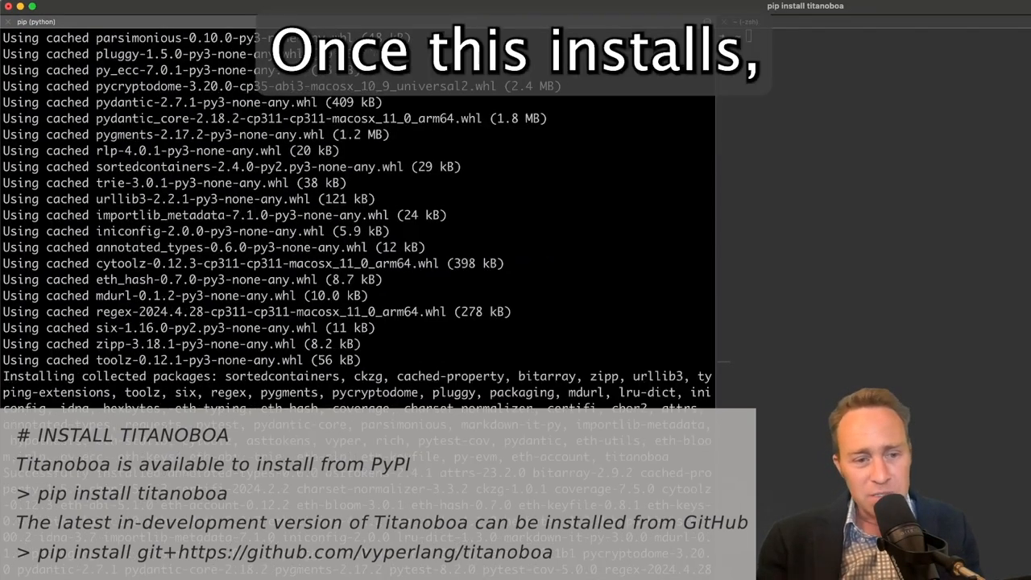
pyautogui.write('pip i')
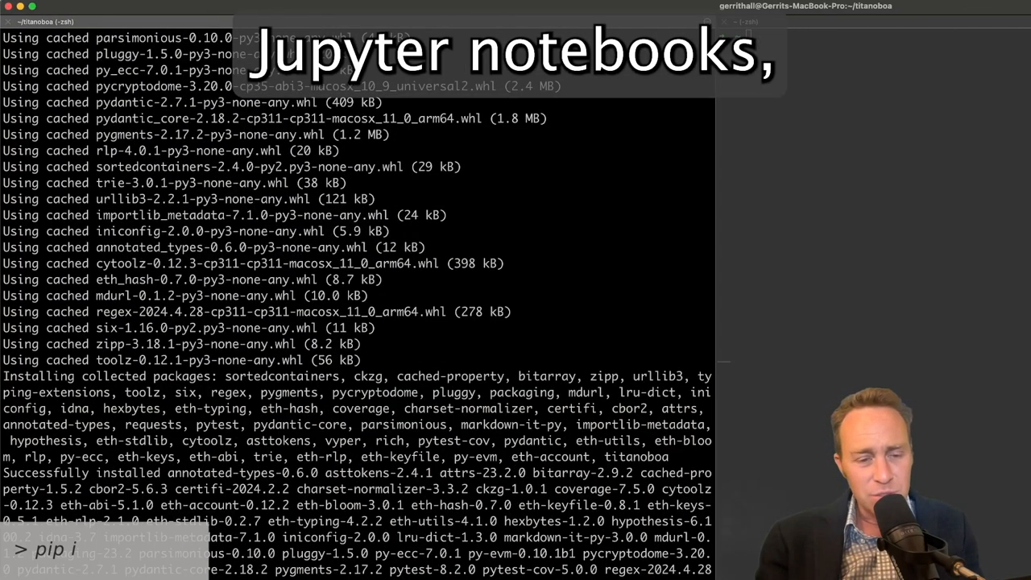
pyautogui.write('nstall jupyter')
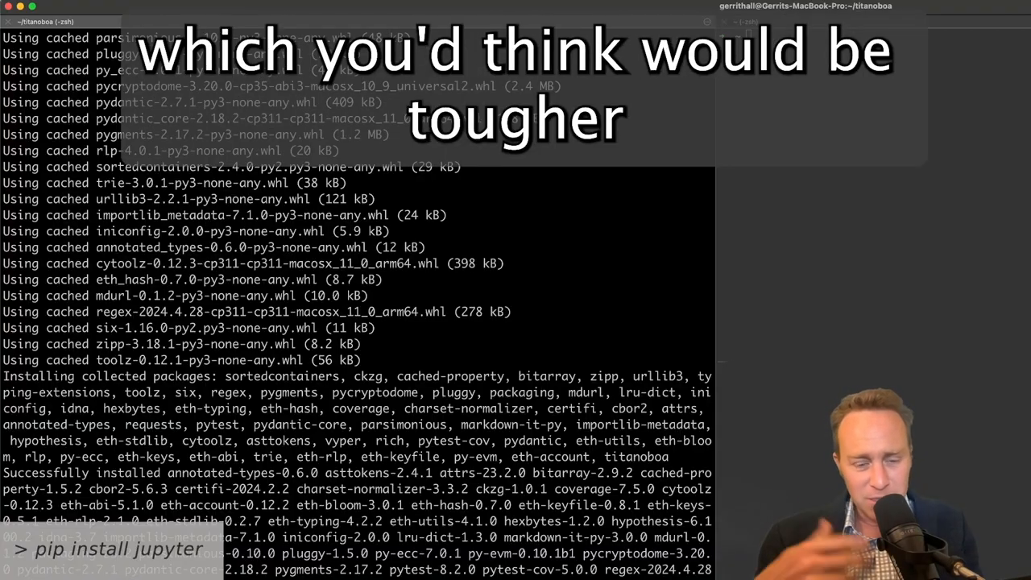
pyautogui.press('Return')
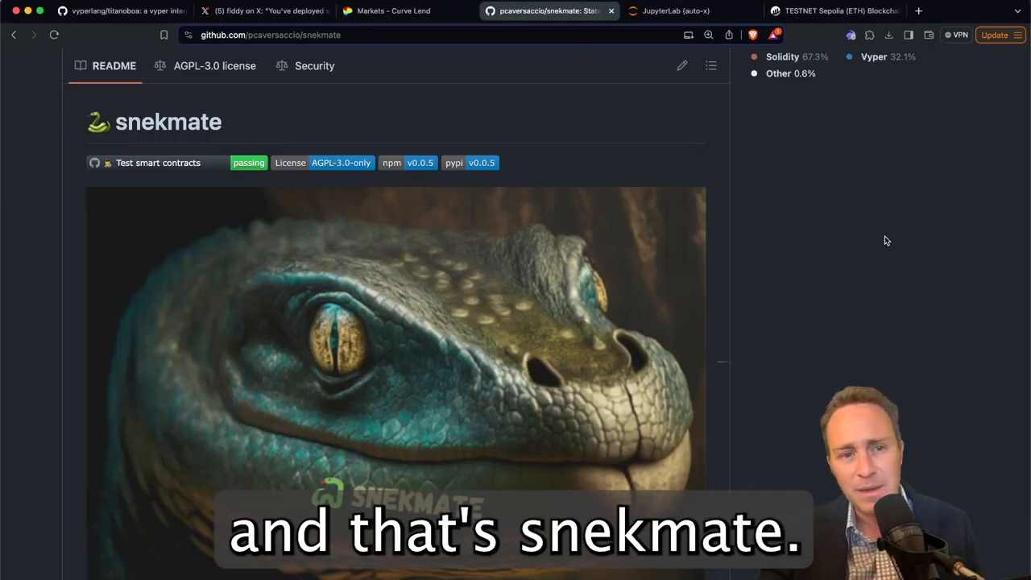
pyautogui.scroll(-5, 885, 240)
pyautogui.scroll(-5, 885, 240)
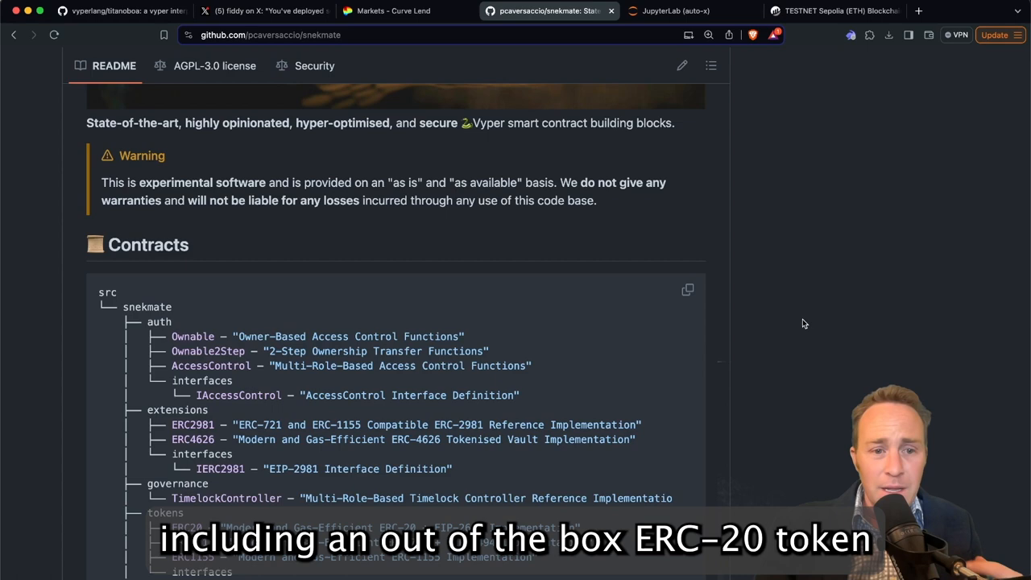
pyautogui.scroll(-2, 802, 320)
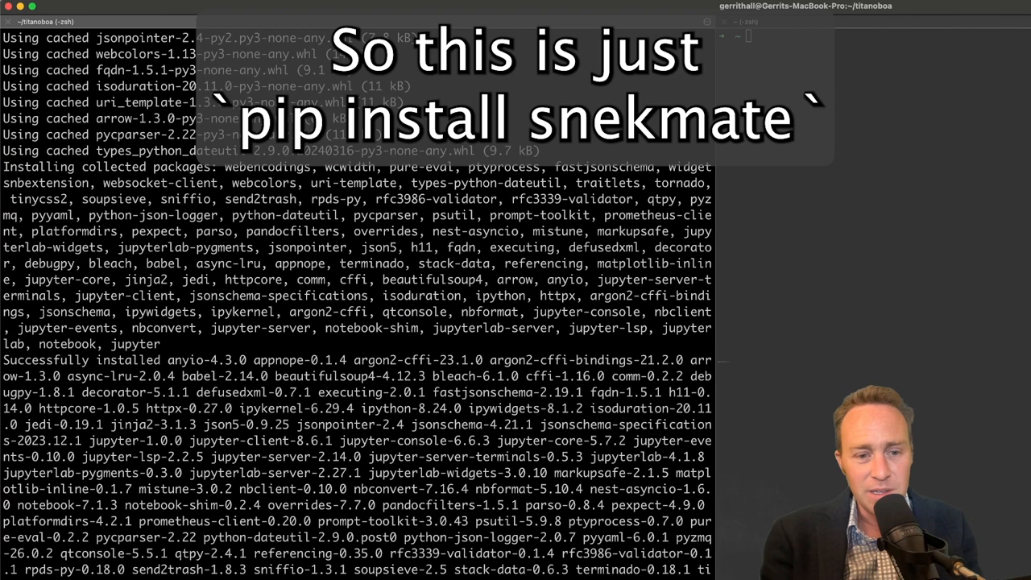
pyautogui.write('pip install snekmate')
# Step: Install snekmate with pip in the terminal
pyautogui.press('Return')
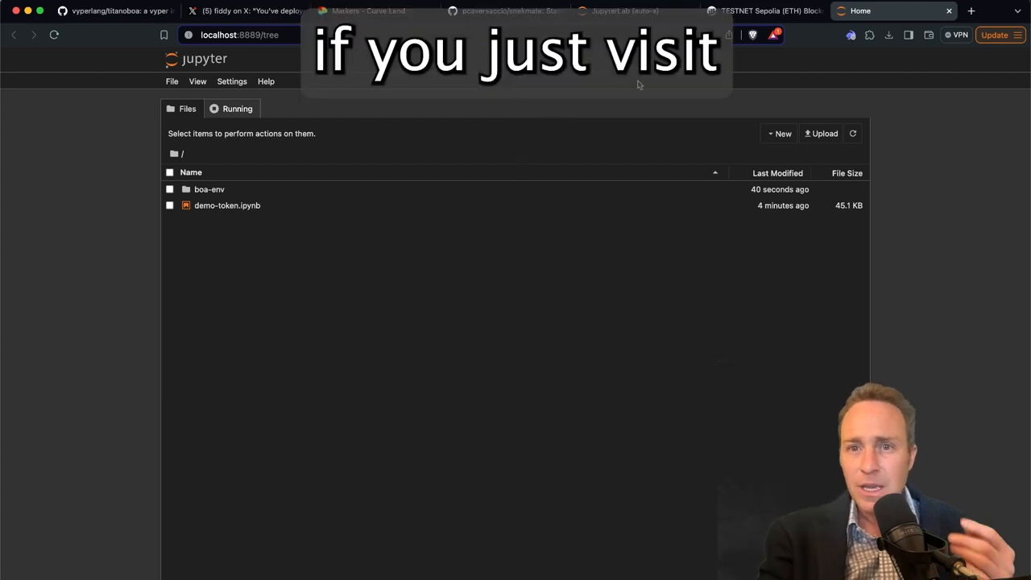
# Step: Switch to the try.vyperlang.org JupyterLab launcher tab
pyautogui.click(636, 15)
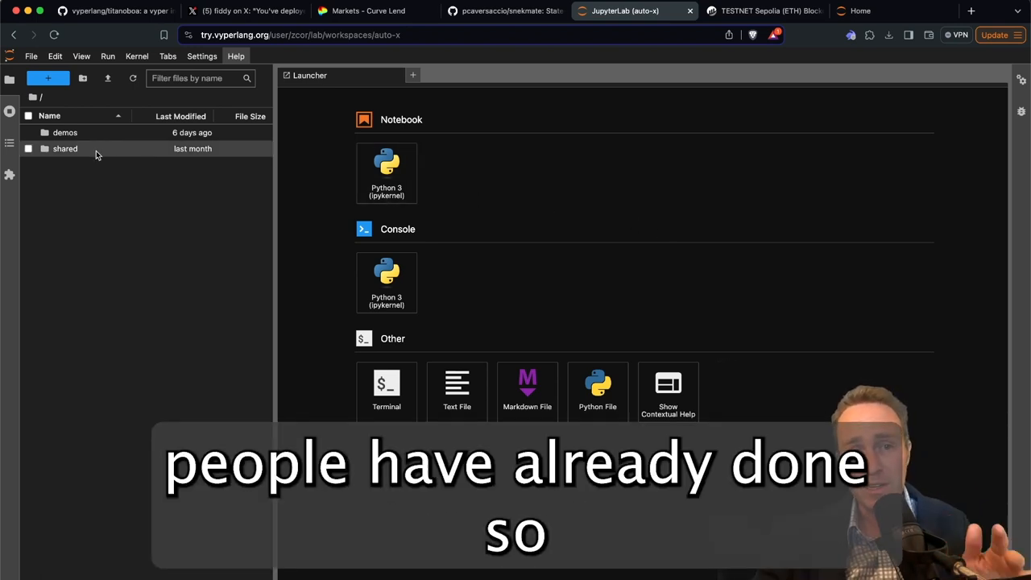
# Step: Open shared > user folder > demo-token.ipynb in the JupyterLab file browser
pyautogui.doubleClick(67, 153)
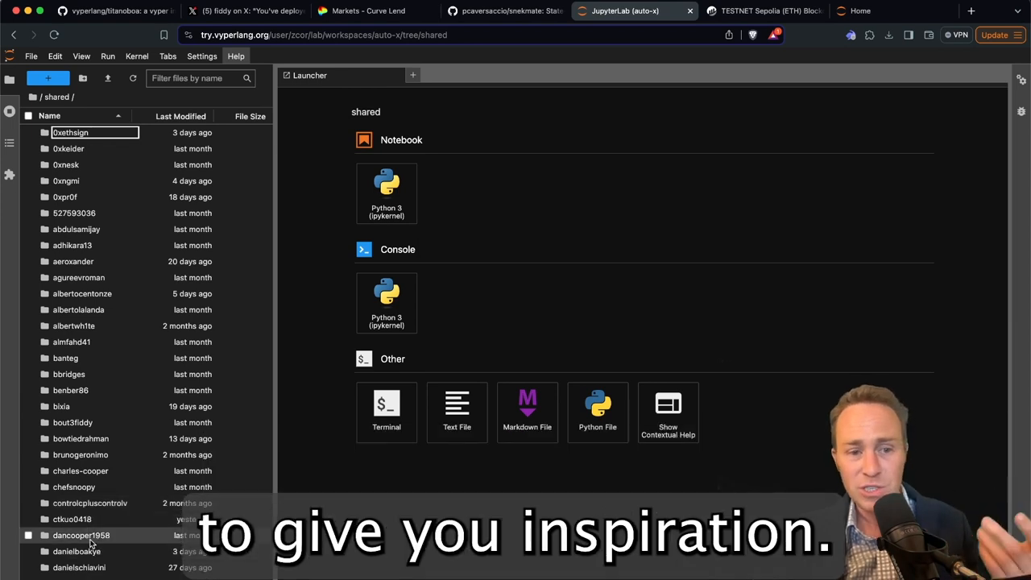
pyautogui.moveTo(81, 471)
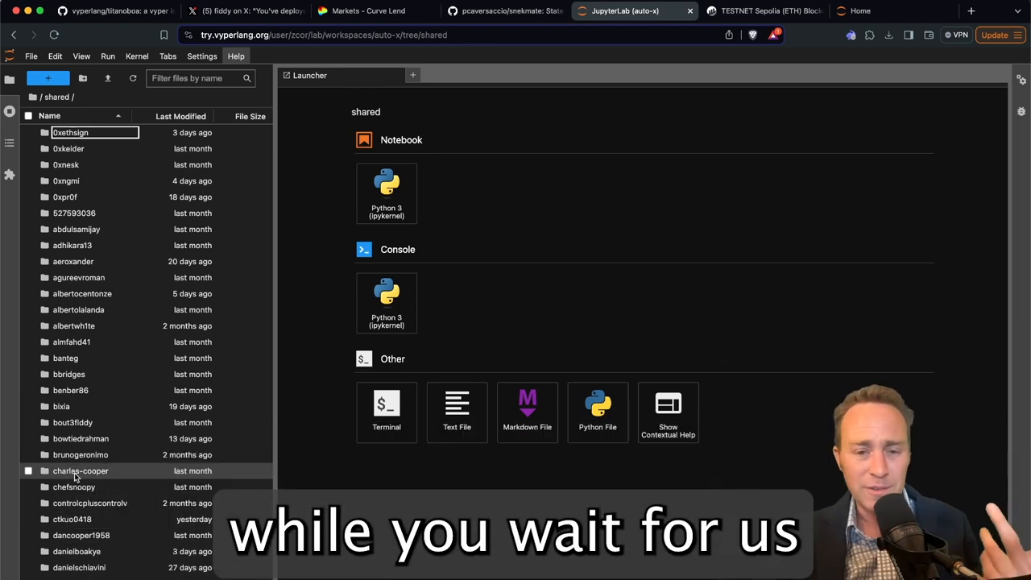
pyautogui.doubleClick(74, 471)
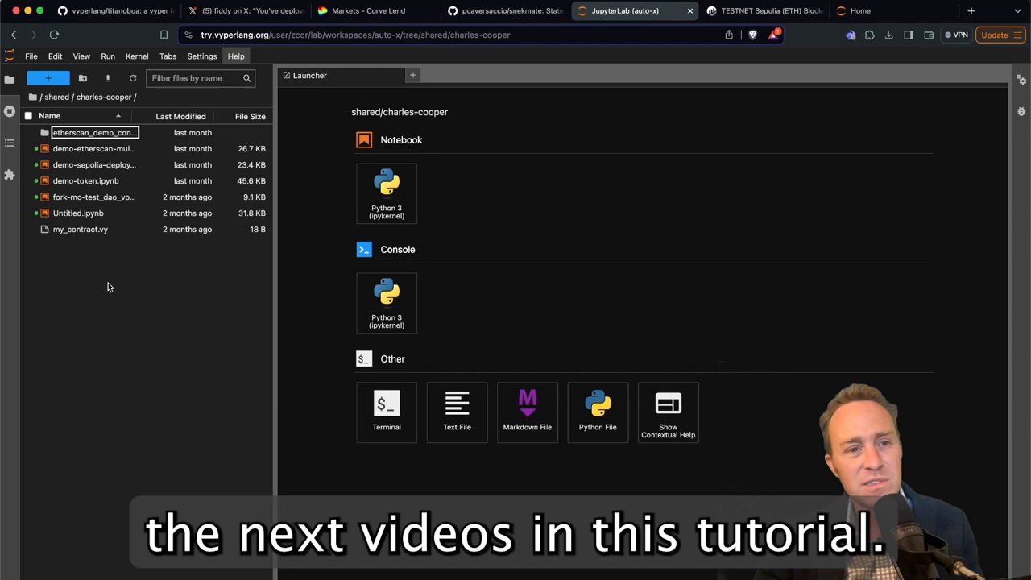
pyautogui.doubleClick(102, 180)
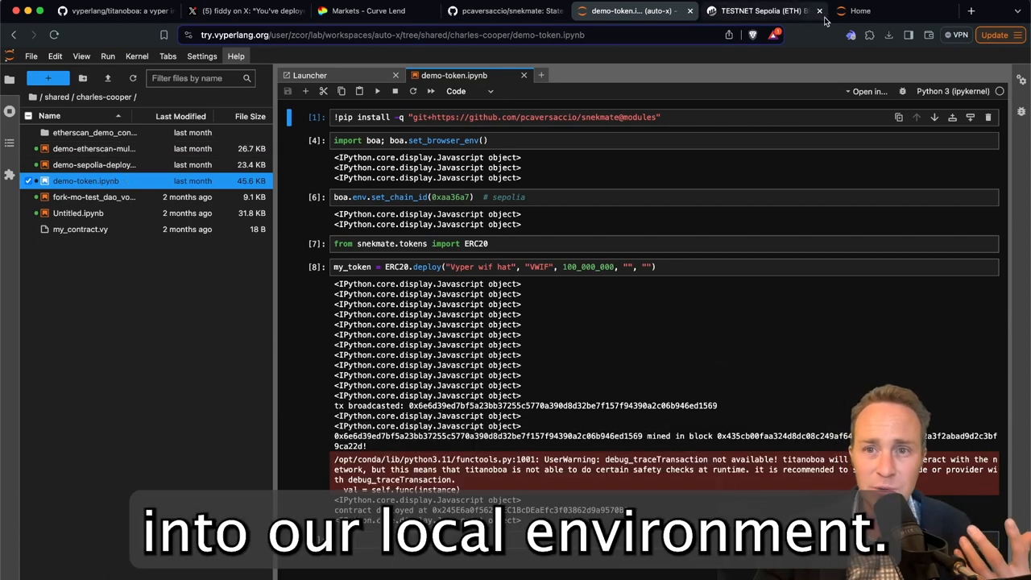
# Step: Open the local demo-token.ipynb and run the import boa cell
pyautogui.click(856, 11)
pyautogui.doubleClick(187, 207)
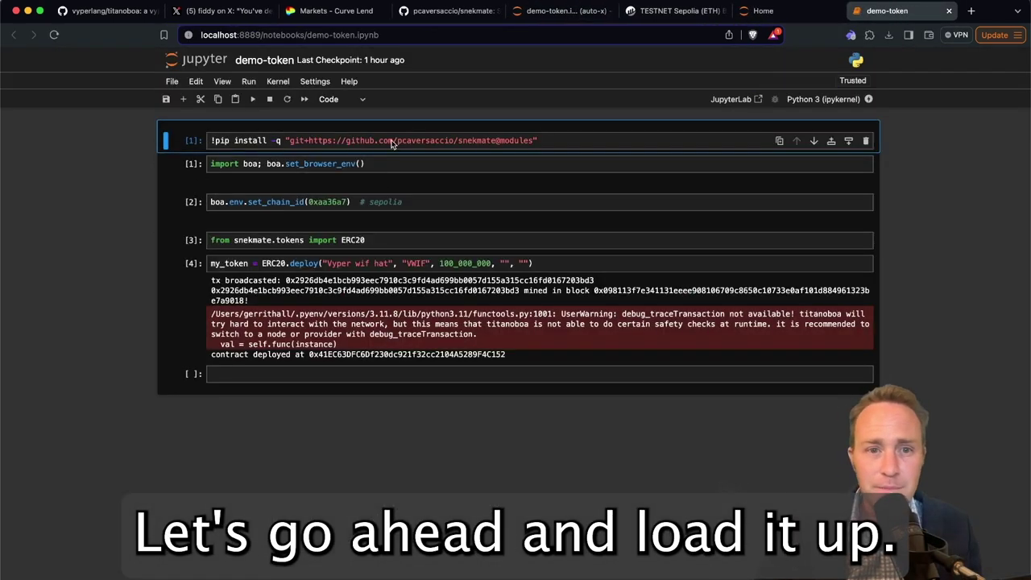
pyautogui.click(392, 143)
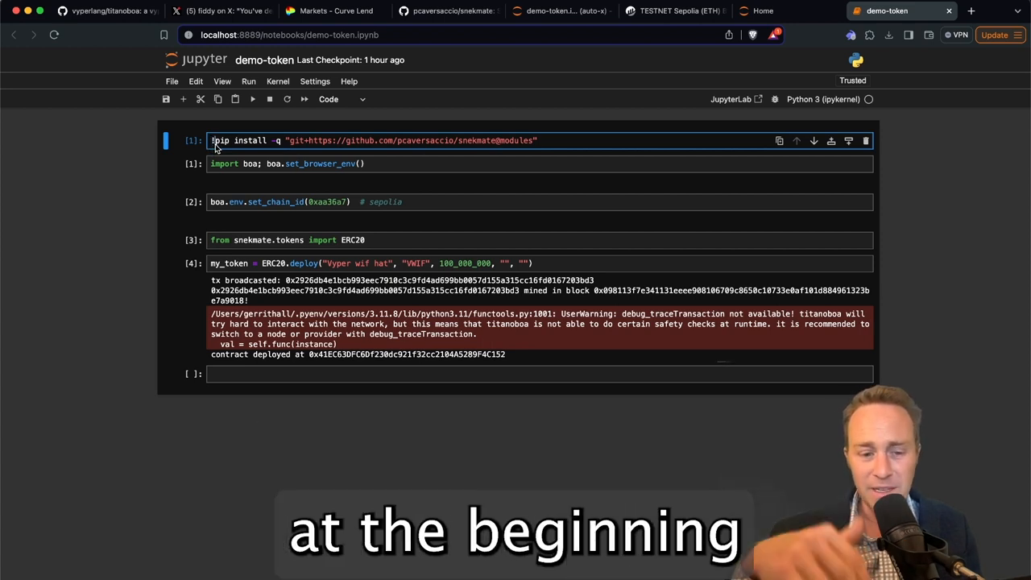
pyautogui.click(252, 167)
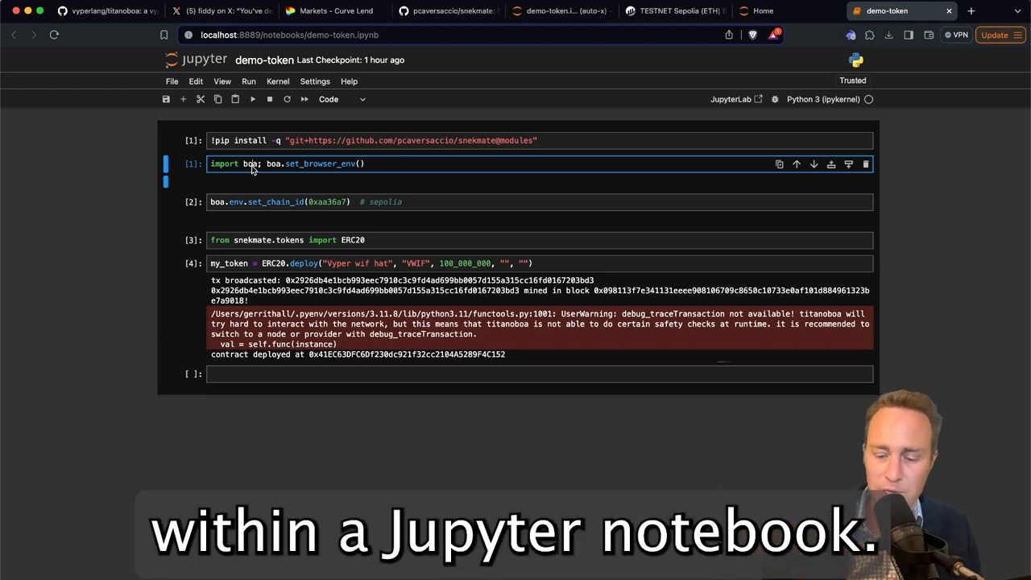
pyautogui.hotkey('shift', 'Return')
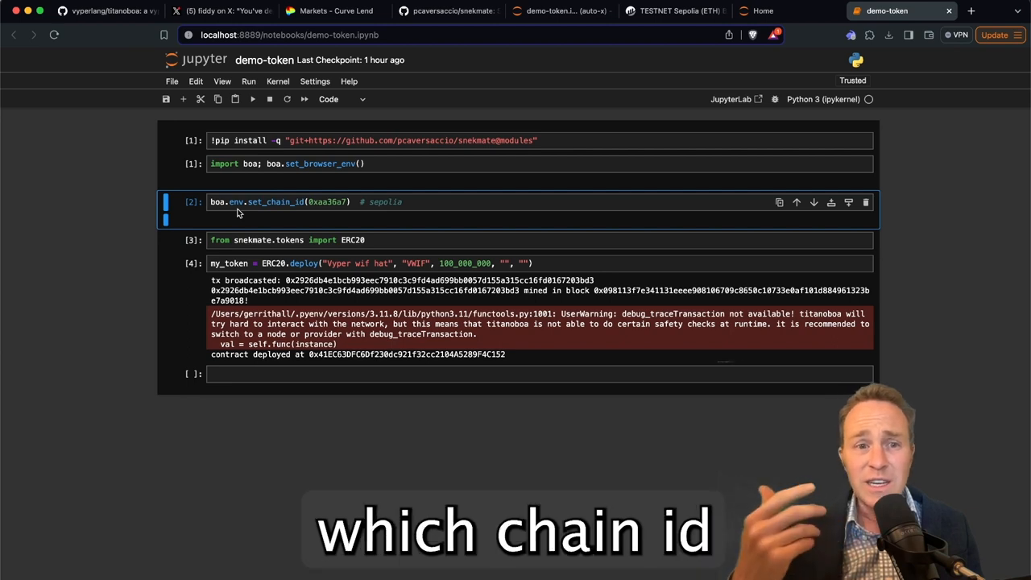
# Step: Run the Sepolia chain-id cell and the snekmate ERC20 import cell
pyautogui.click(305, 202)
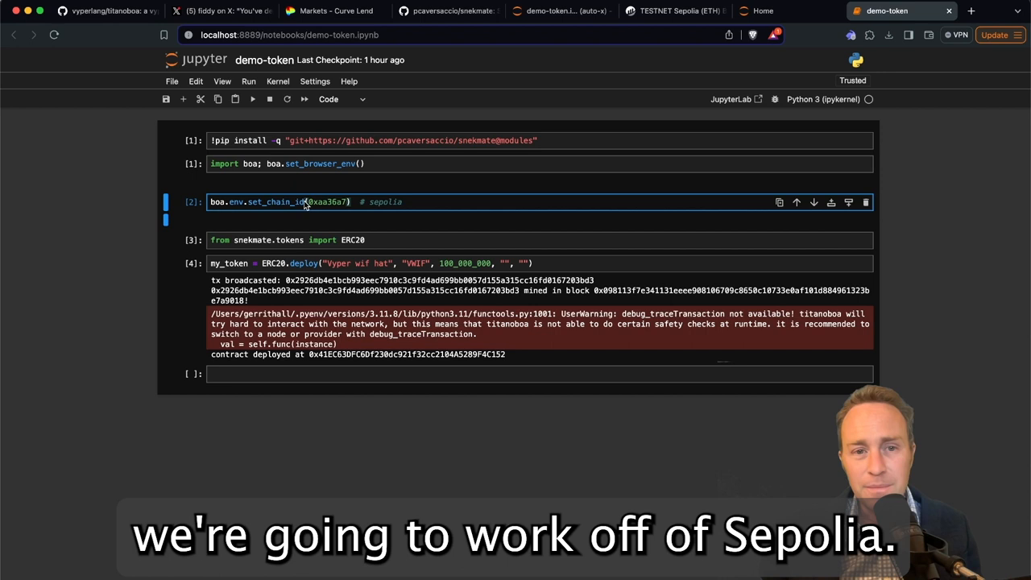
pyautogui.press('Escape')
pyautogui.press('Down')
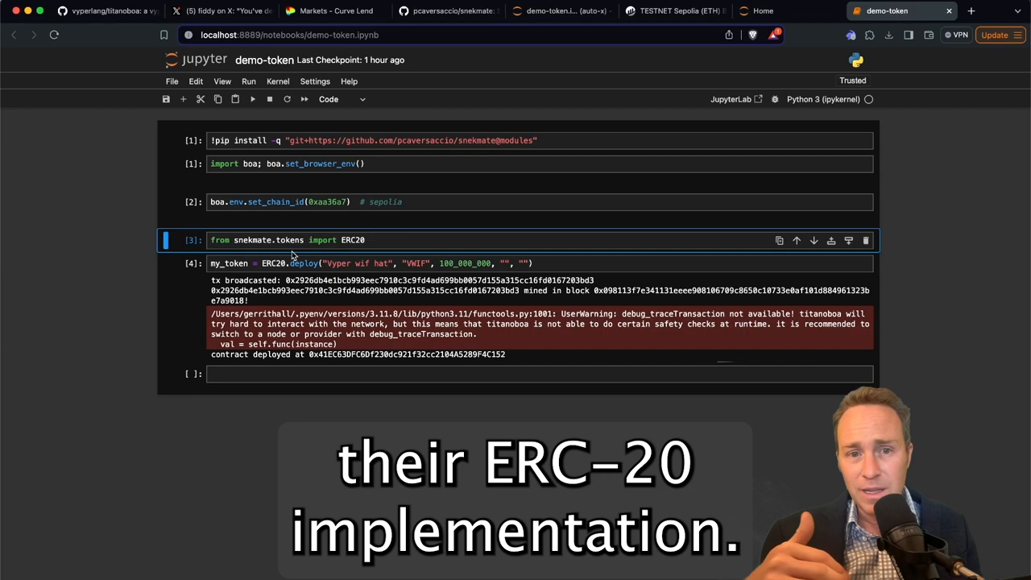
pyautogui.hotkey('shift', 'Return')
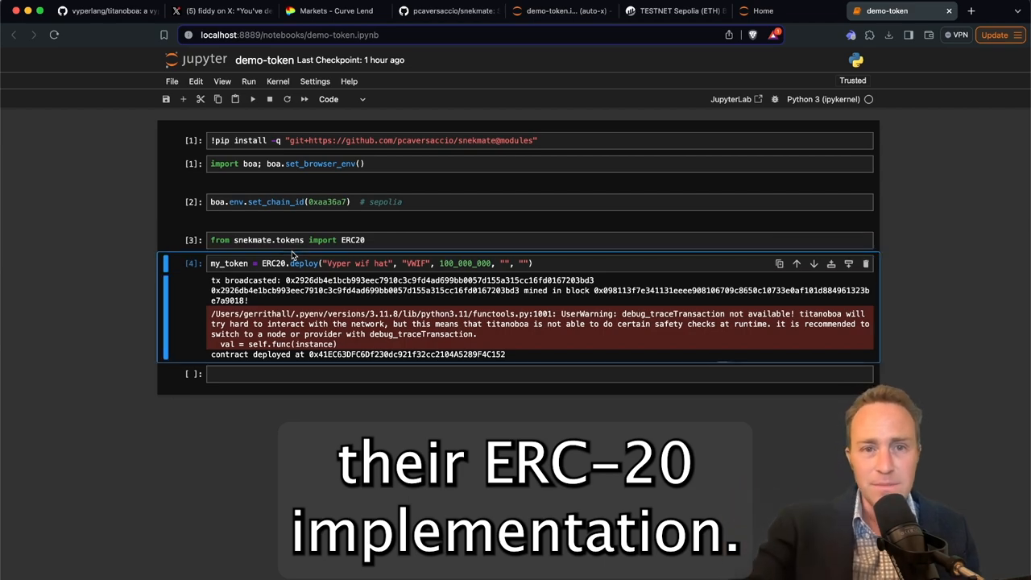
# Step: View snekmate's tokens/ERC20.vy constructor on GitHub, then return to the notebook's deploy cell
pyautogui.click(447, 11)
pyautogui.scroll(3, 345, 176)
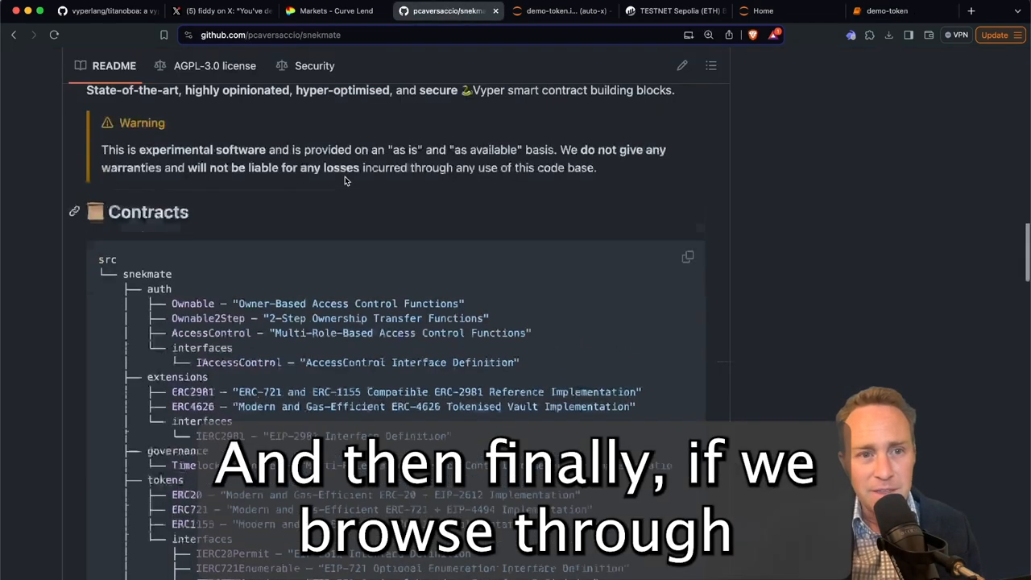
pyautogui.scroll(10, 345, 176)
pyautogui.scroll(10, 345, 181)
pyautogui.scroll(1, 345, 180)
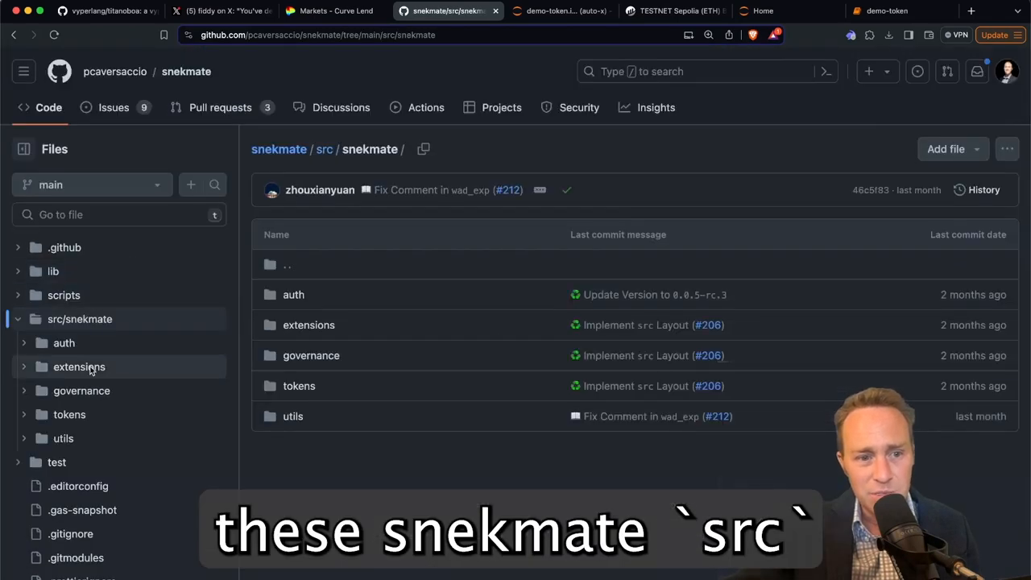
pyautogui.click(69, 414)
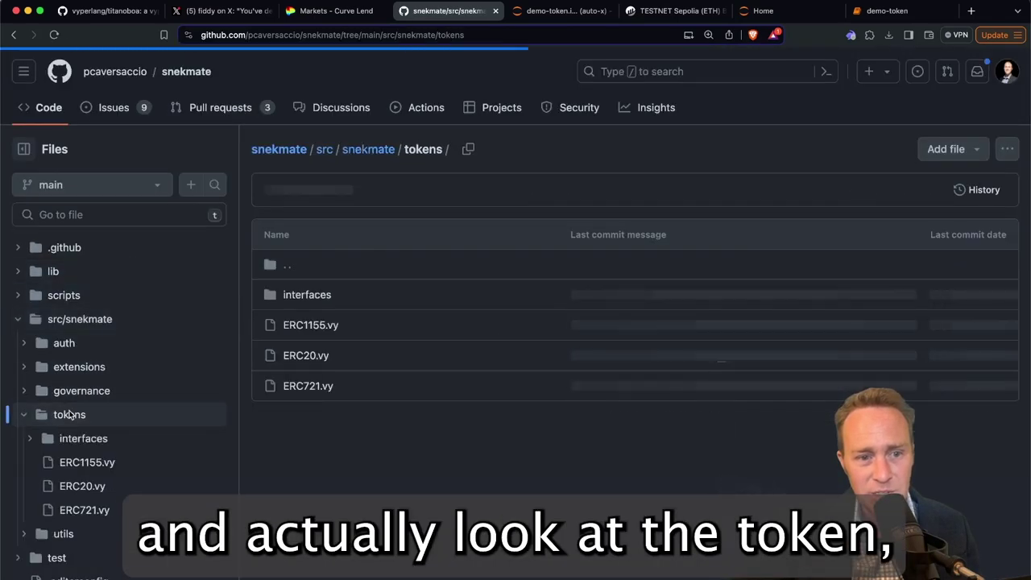
pyautogui.click(319, 363)
pyautogui.scroll(-10, 551, 422)
pyautogui.scroll(-3, 550, 422)
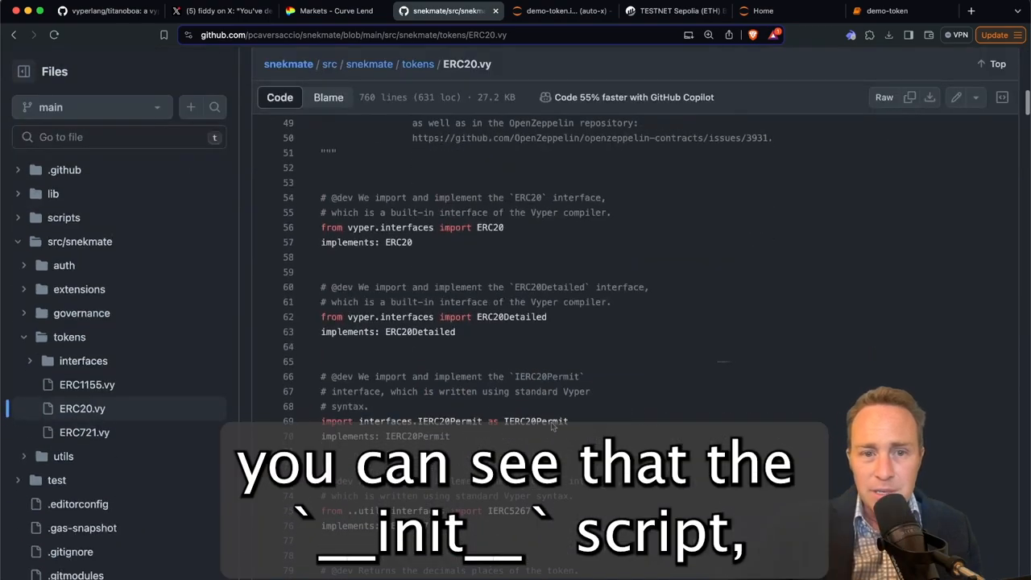
pyautogui.scroll(-3, 550, 421)
pyautogui.scroll(-2, 551, 422)
pyautogui.scroll(-5, 551, 422)
pyautogui.scroll(-5, 551, 422)
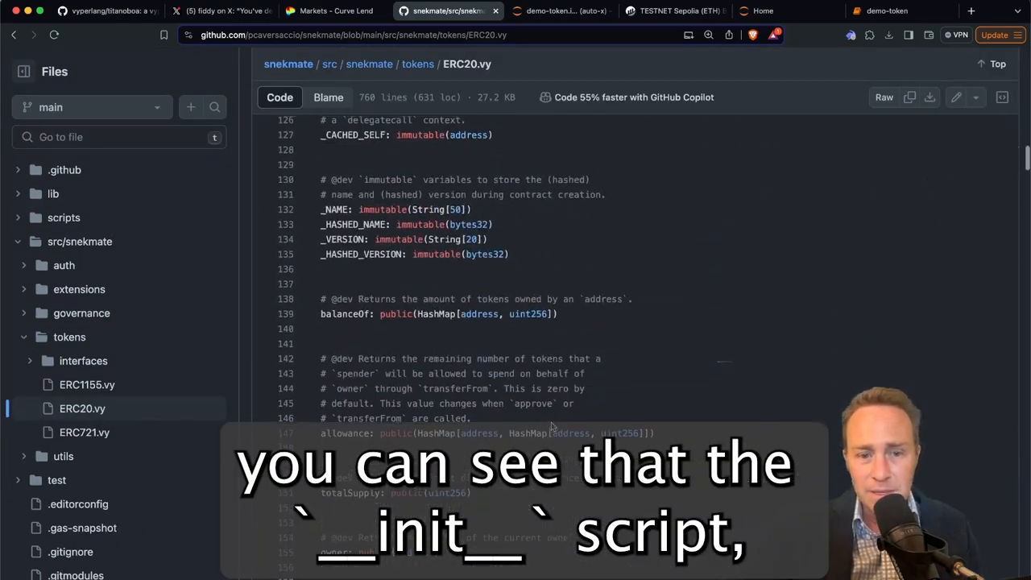
pyautogui.scroll(-4, 551, 422)
pyautogui.scroll(-5, 551, 422)
pyautogui.scroll(-5, 551, 422)
pyautogui.scroll(-4, 551, 422)
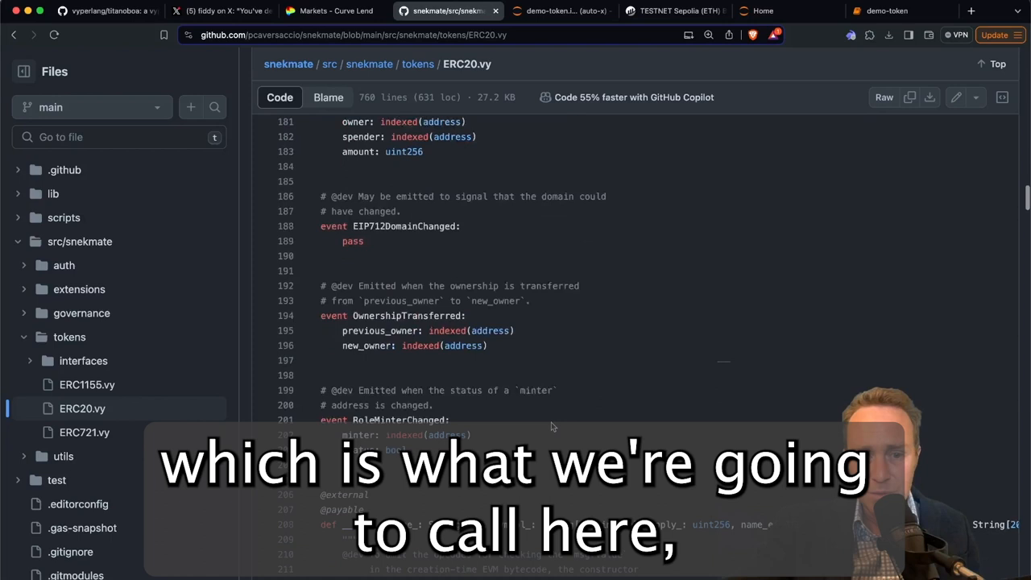
pyautogui.scroll(-3, 551, 422)
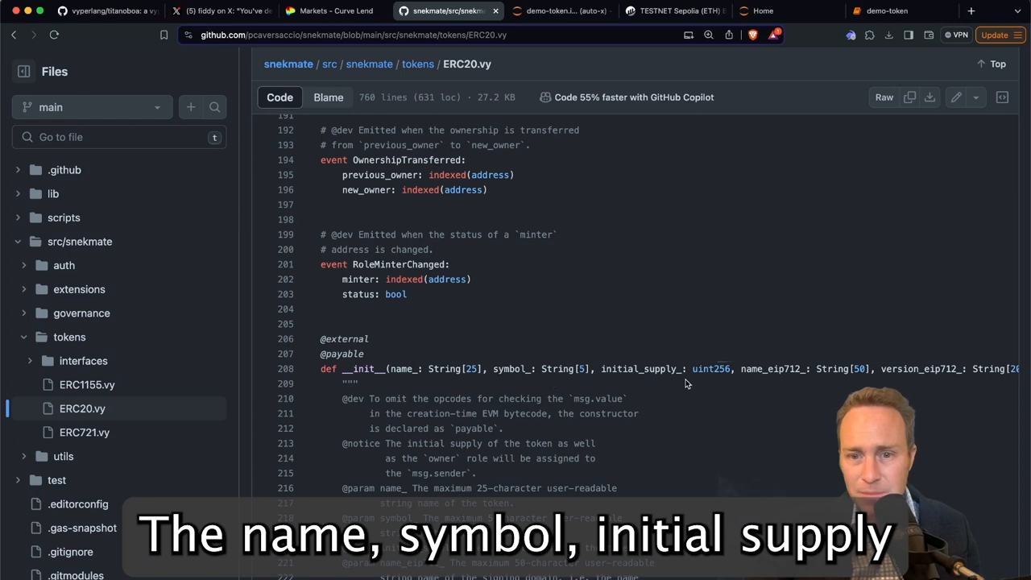
pyautogui.scroll(-2, 813, 394)
pyautogui.scroll(-3, 813, 394)
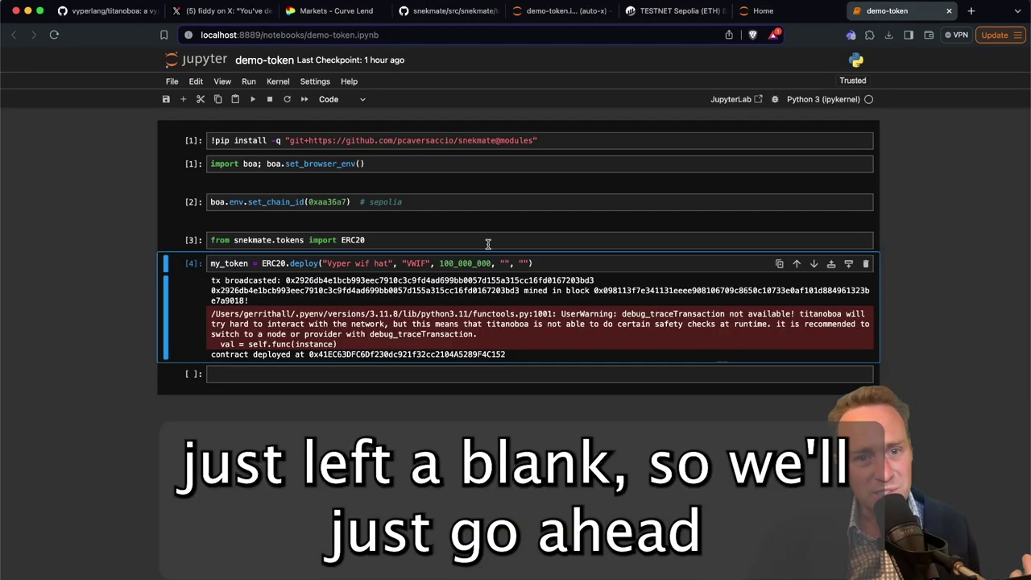
pyautogui.click(498, 266)
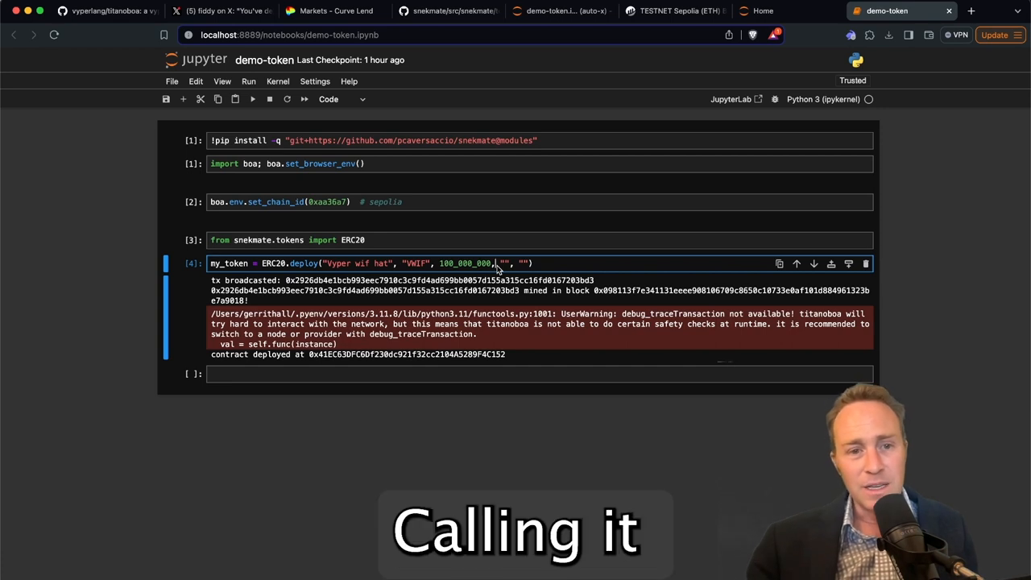
# Step: Re-run the ERC20 deploy cell, sign and confirm it in Rabby, and select the broadcast tx hash
pyautogui.hotkey('shift', 'Return')
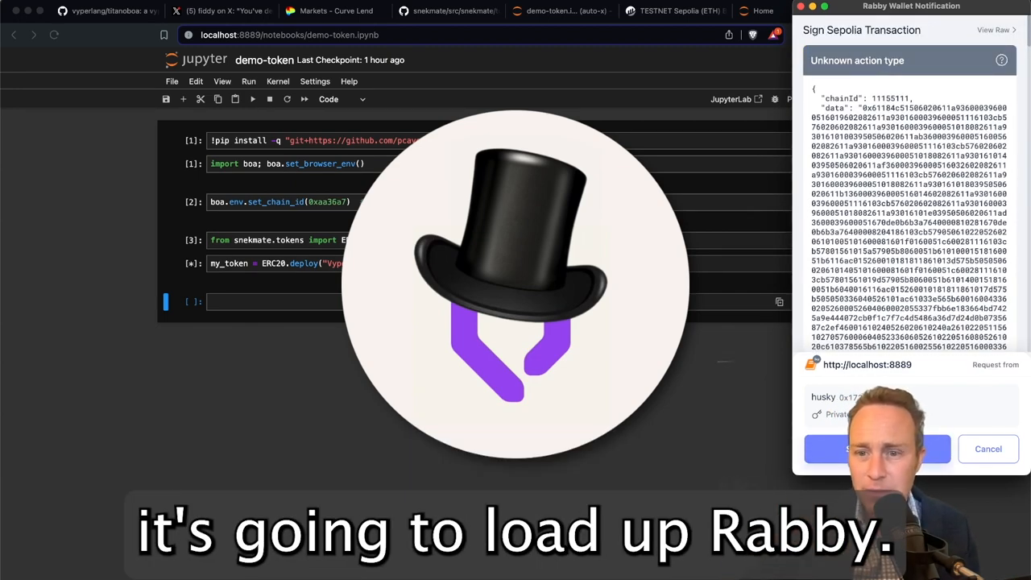
pyautogui.click(877, 449)
pyautogui.click(862, 448)
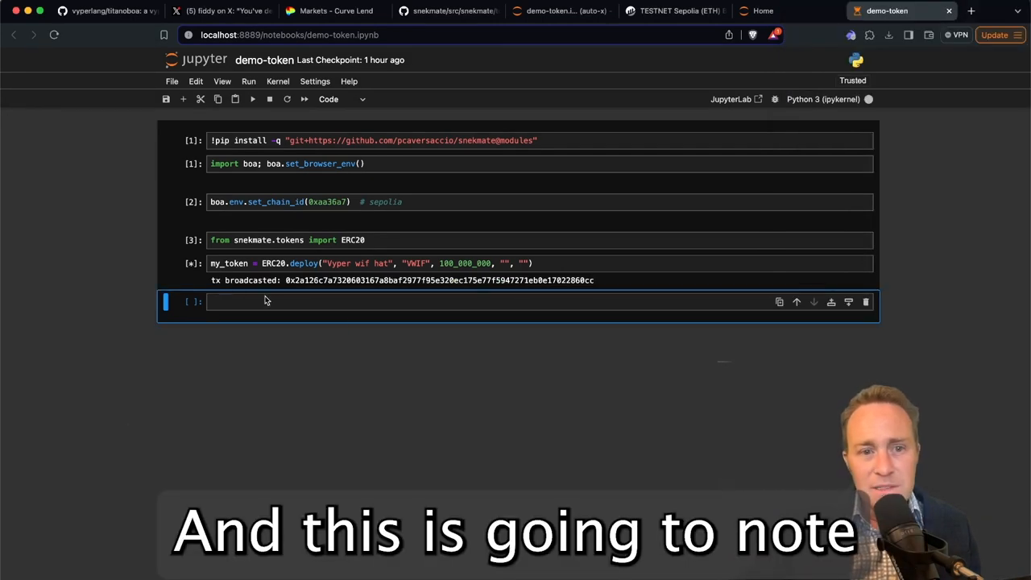
pyautogui.doubleClick(317, 282)
pyautogui.press('super+c')
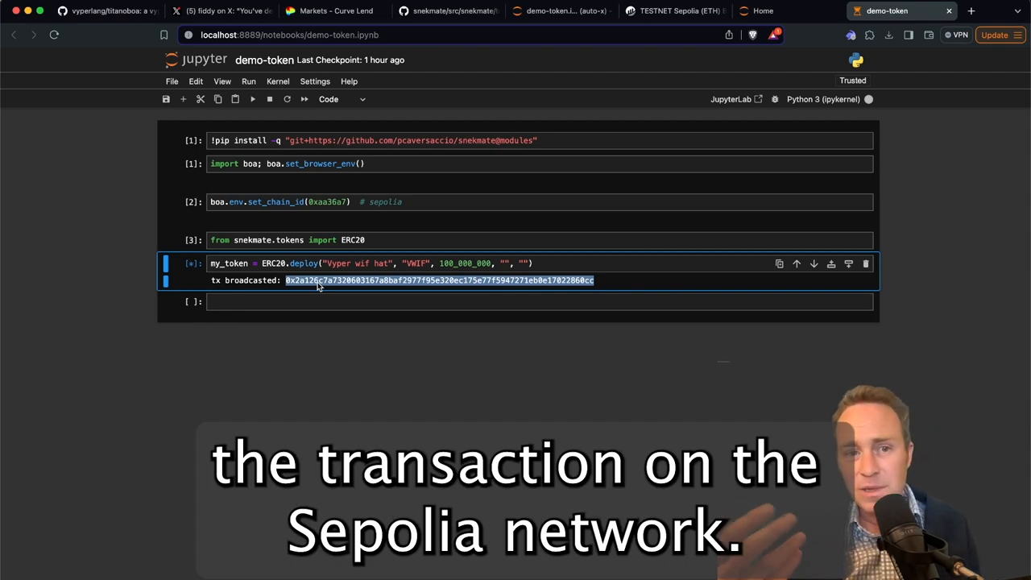
# Step: Look up the pasted transaction hash on Sepolia Etherscan, then return to the notebook
pyautogui.click(672, 11)
pyautogui.click(351, 178)
pyautogui.press('super+v')
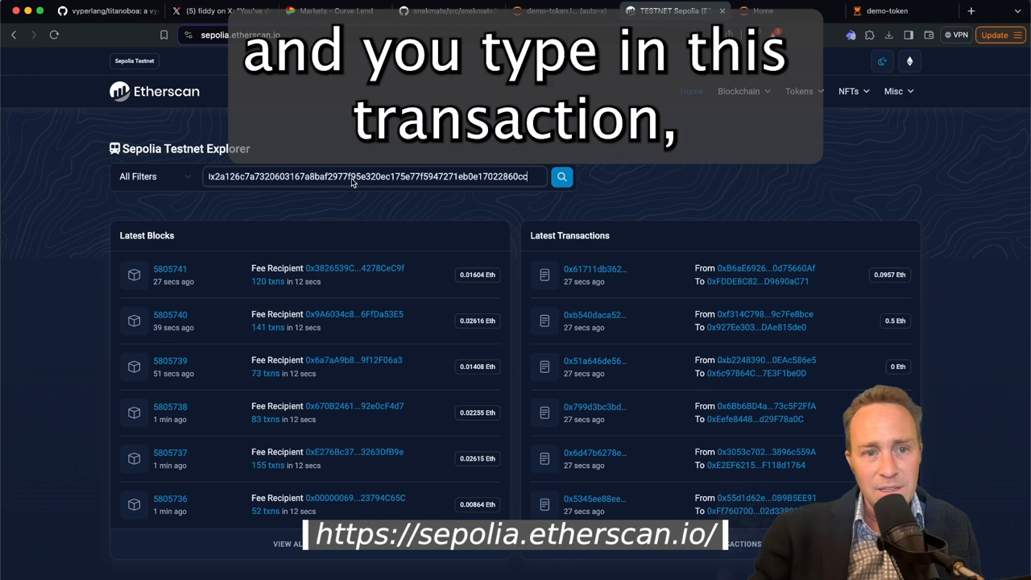
pyautogui.press('Return')
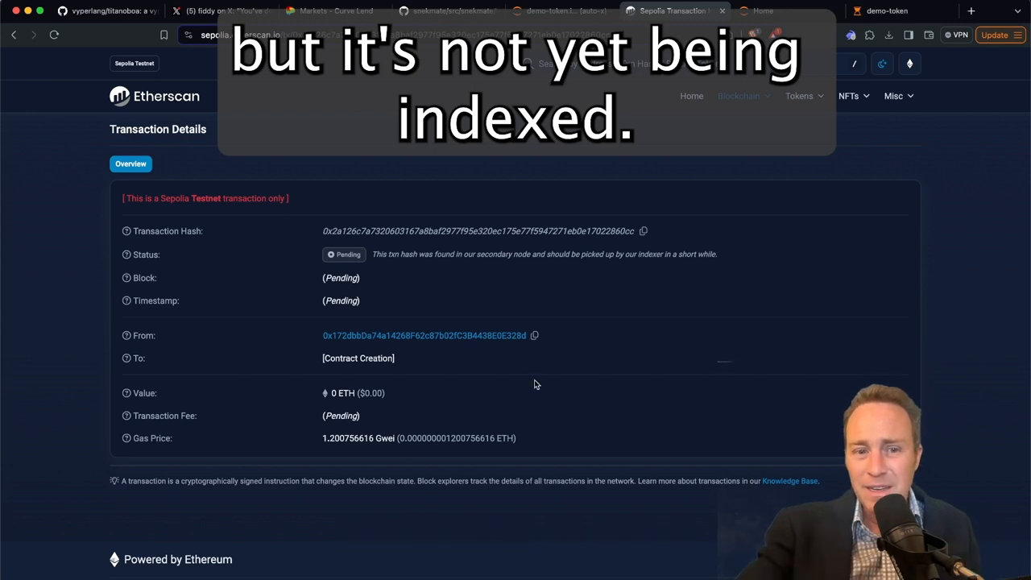
pyautogui.click(902, 11)
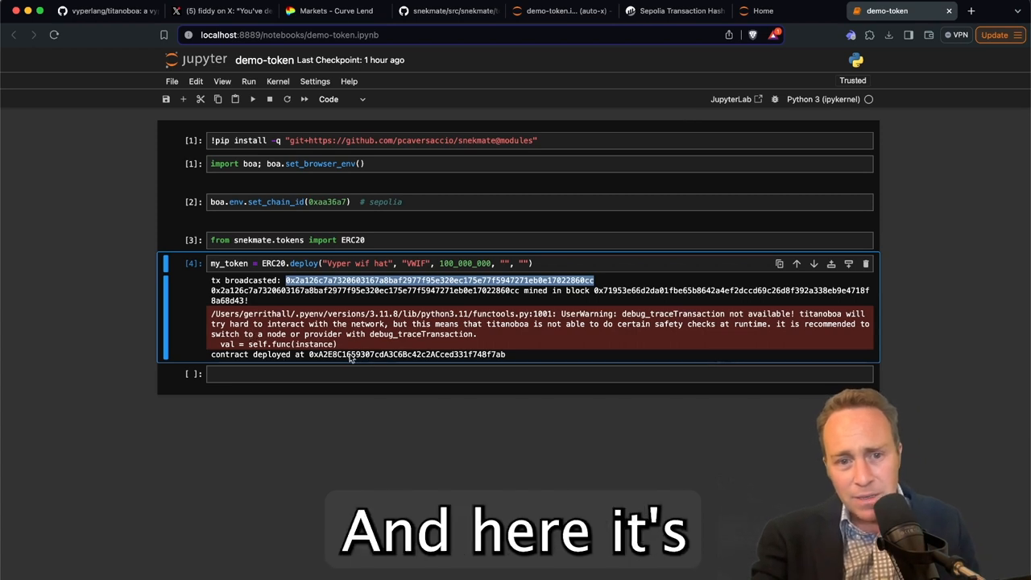
# Step: Copy the deploy cell containing contract address 0xA2E8C1659307cdA3C6Bc42c2ACced331f748f7ab via Copy Cell
pyautogui.doubleClick(403, 355)
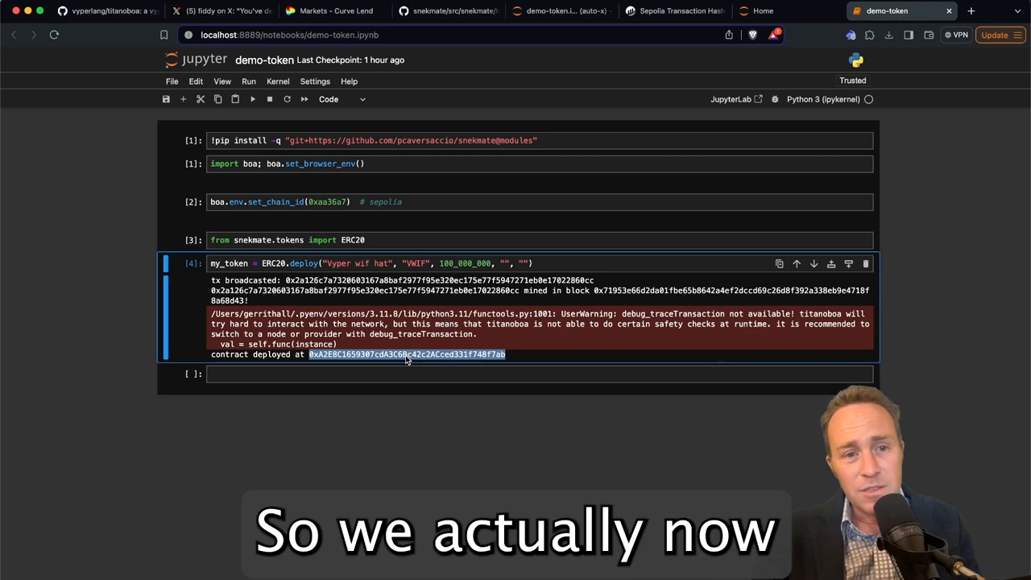
pyautogui.rightClick(407, 360)
pyautogui.click(467, 98)
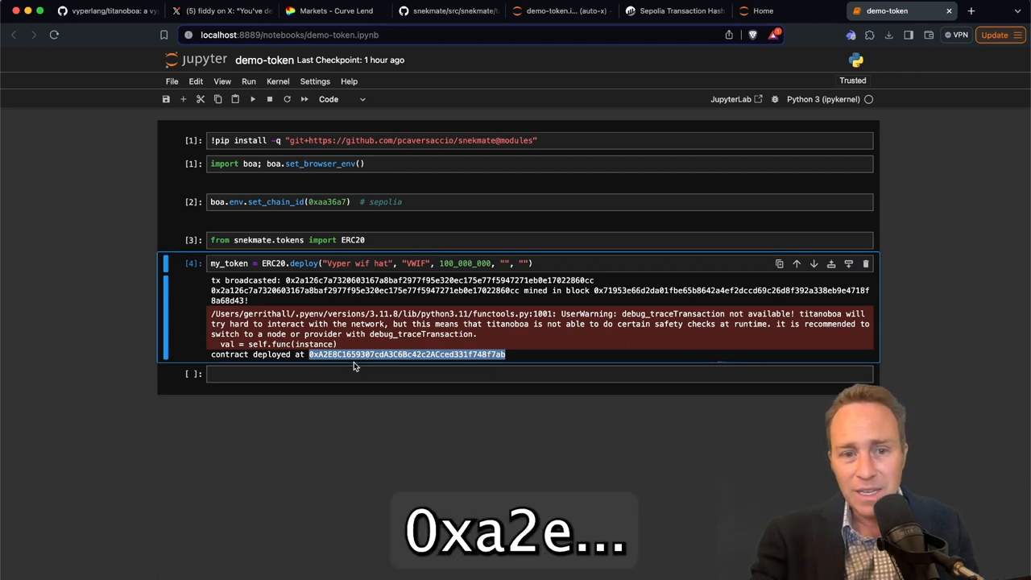
# Step: Return to the Sepolia Etherscan transaction page, where the contract creation is still pending
pyautogui.click(672, 11)
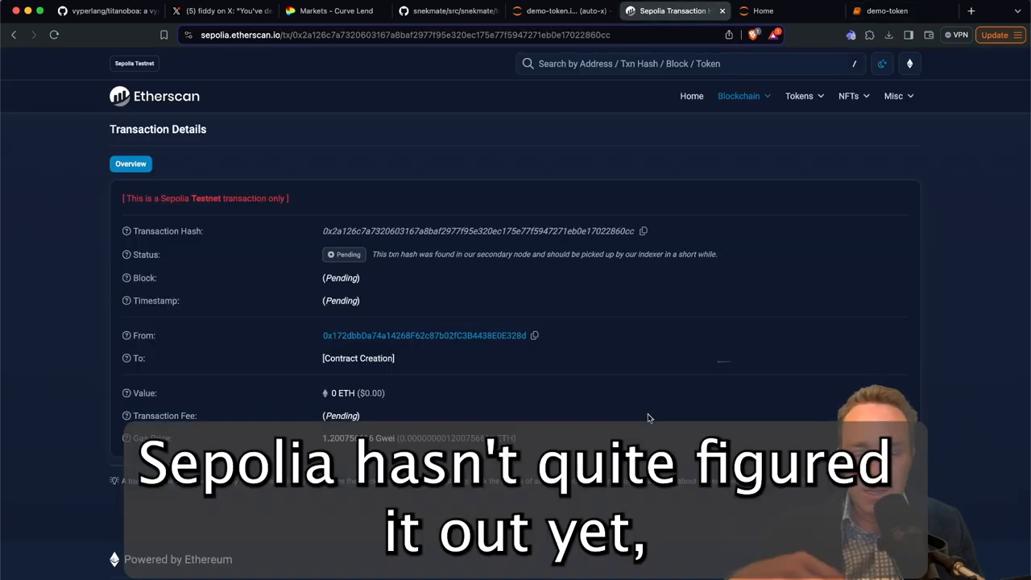